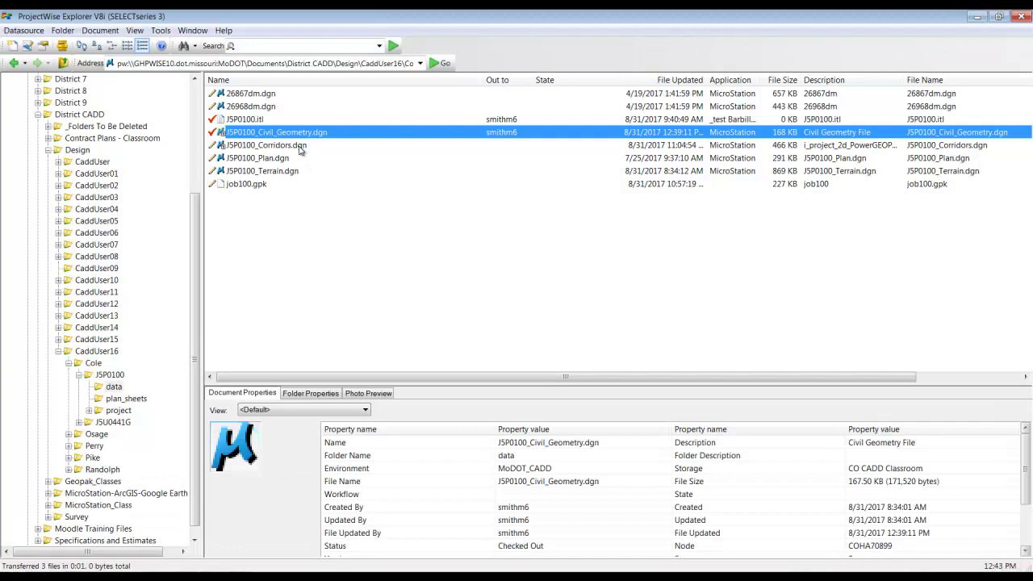
Open J5P0100_Corridors.dgn from the J5P0100 data folder in ProjectWise Explorer.
double_click(300, 147)
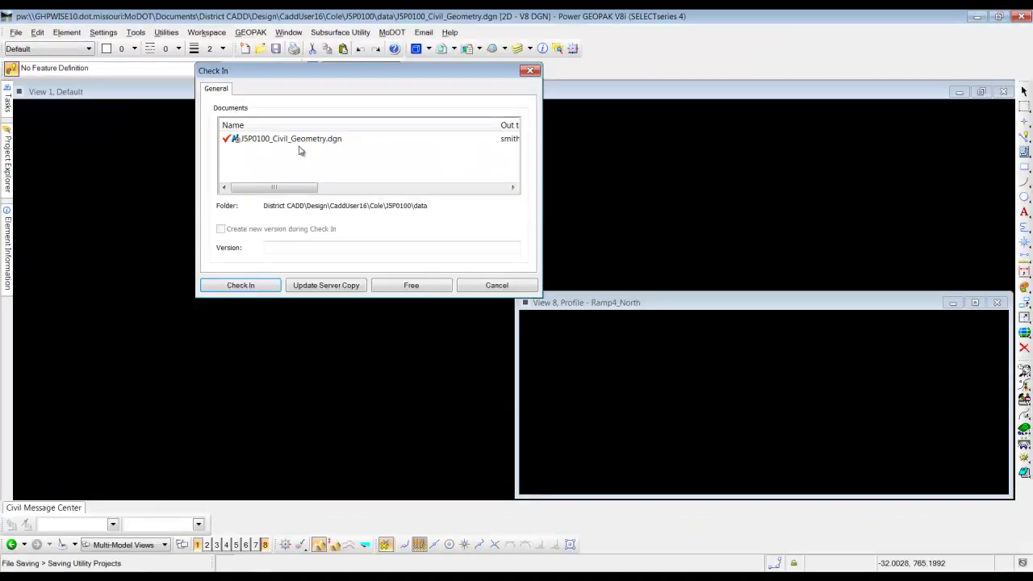
Check in J5P0100_Civil_Geometry.dgn from the Check In dialog.
click(260, 287)
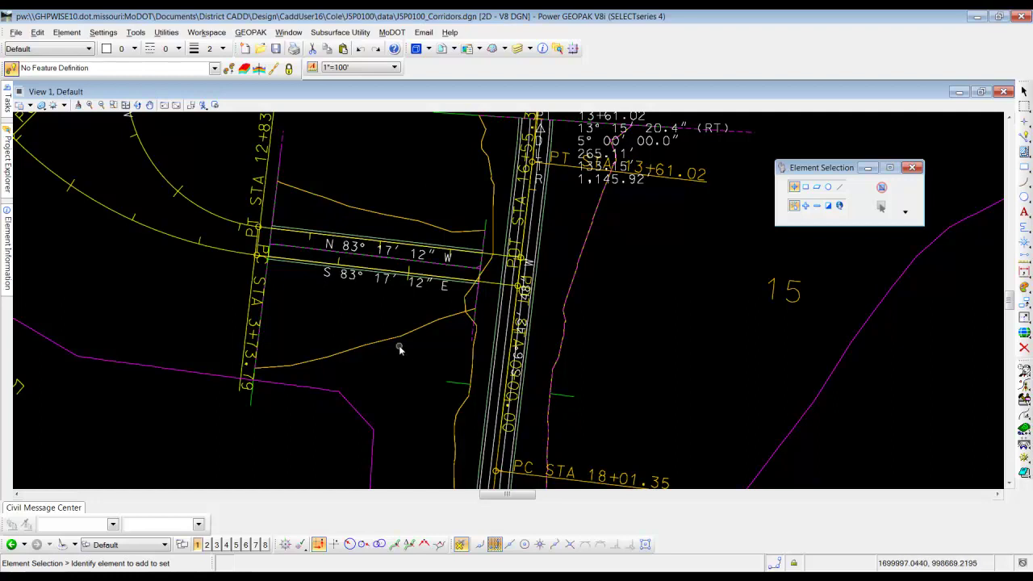
Turn on the Roadway-Edge of pavement level of the Civil_Geometry.dgn reference in Level Display.
click(517, 49)
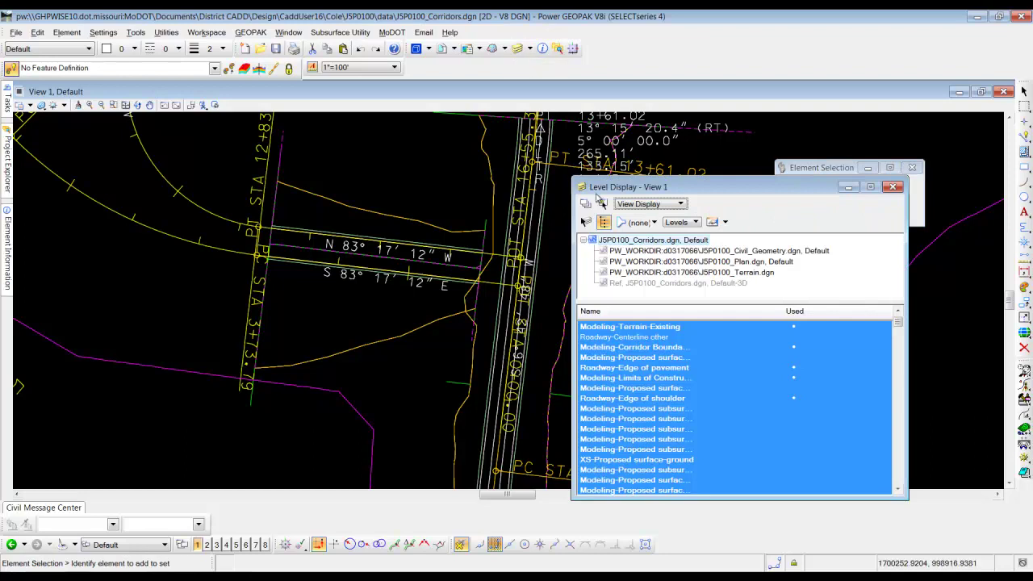
click(749, 255)
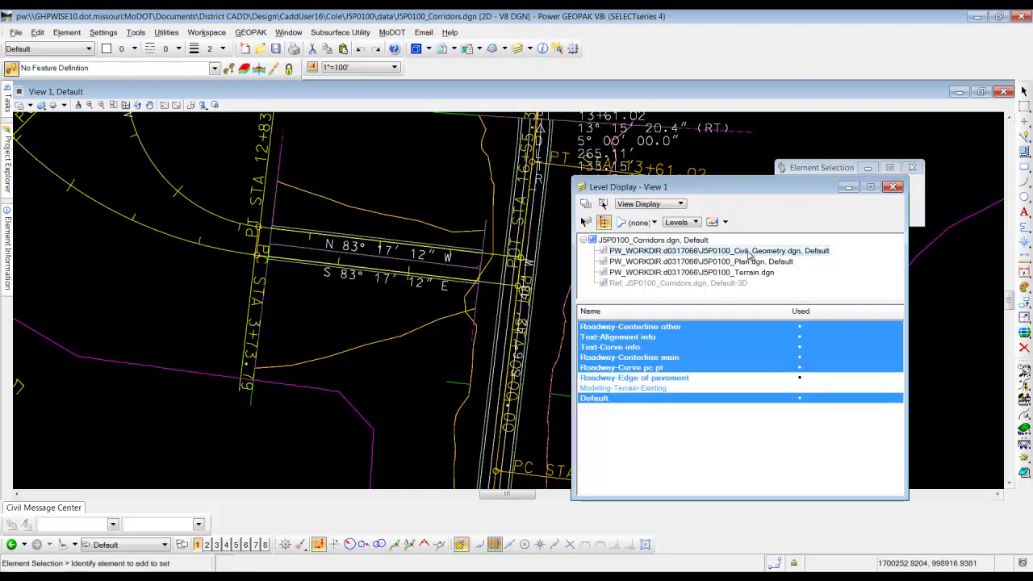
click(648, 380)
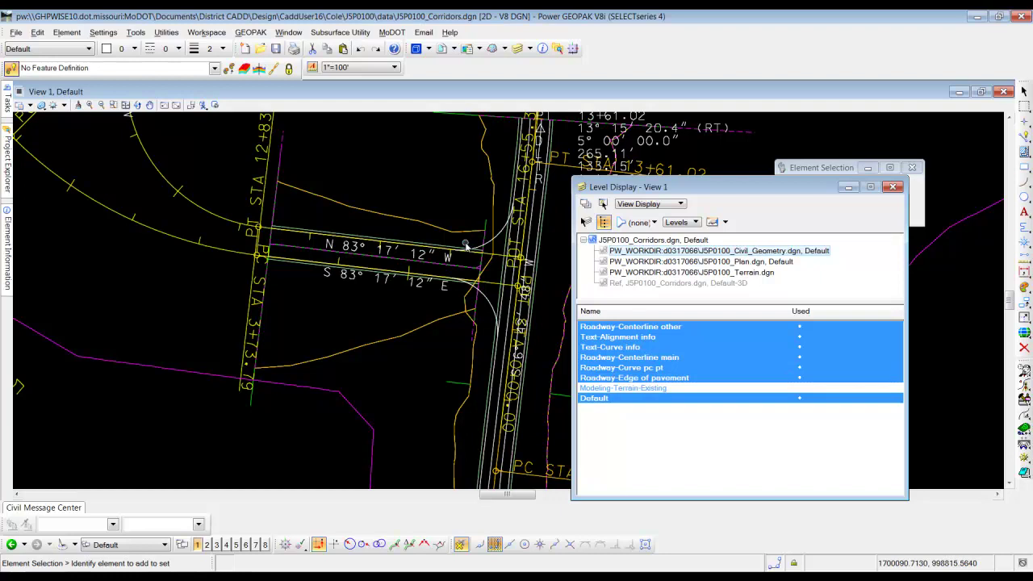
click(892, 186)
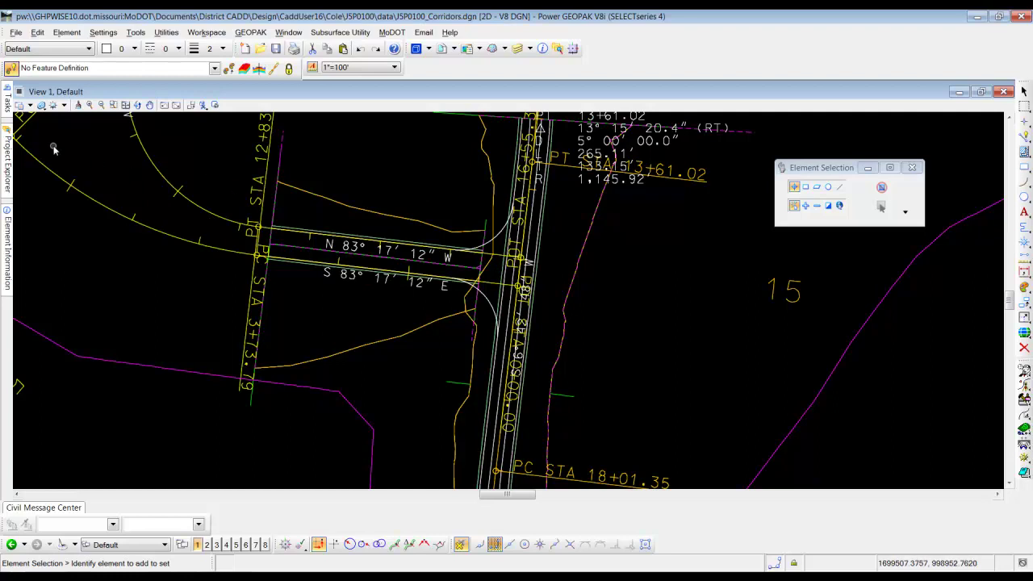
Browse for a template library through District CADD, Design, CaddUser16, Cole, J5P0100 to the data folder.
mouse_move(8, 111)
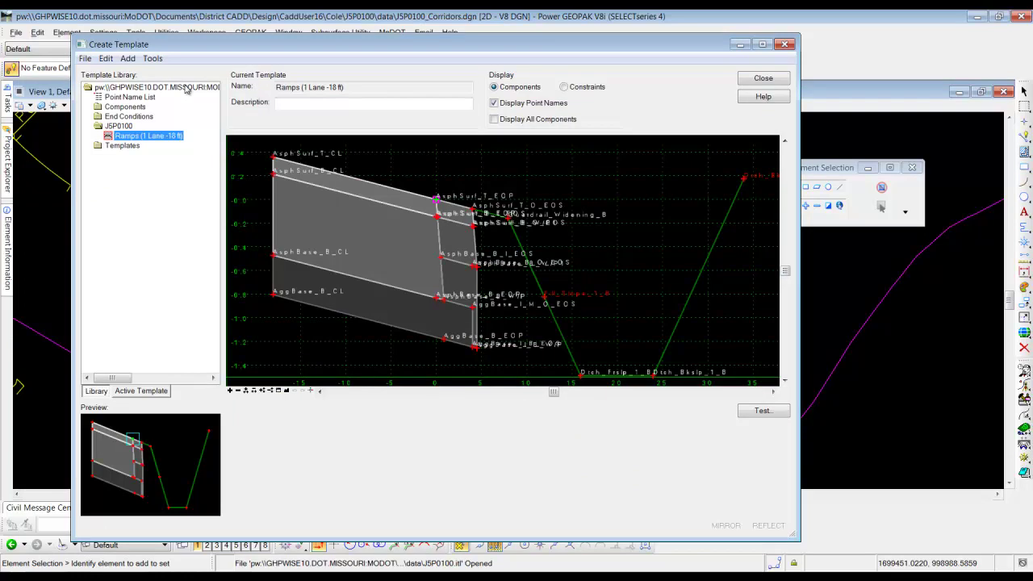
click(85, 59)
click(109, 84)
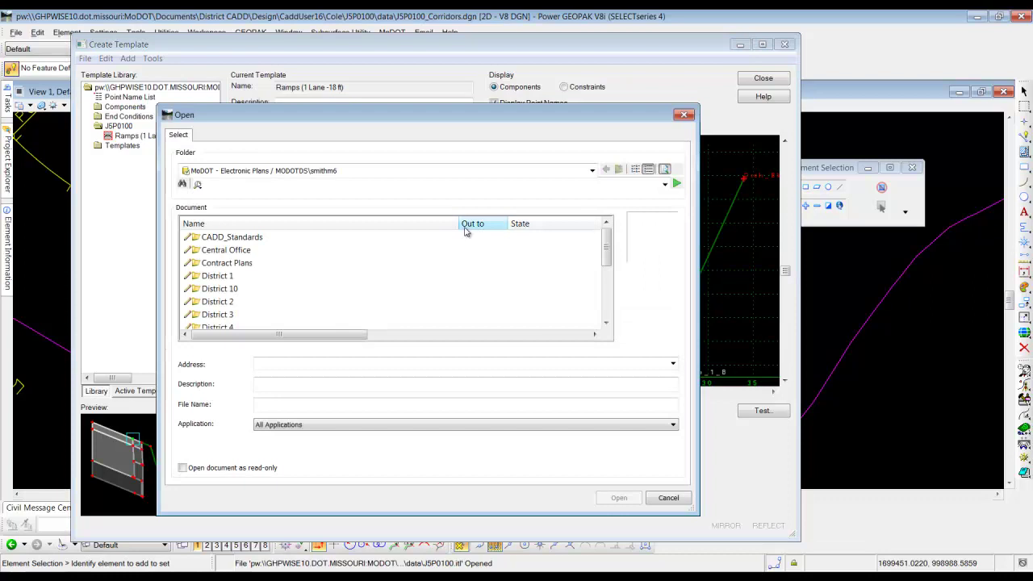
drag(607, 248, 607, 297)
double_click(234, 288)
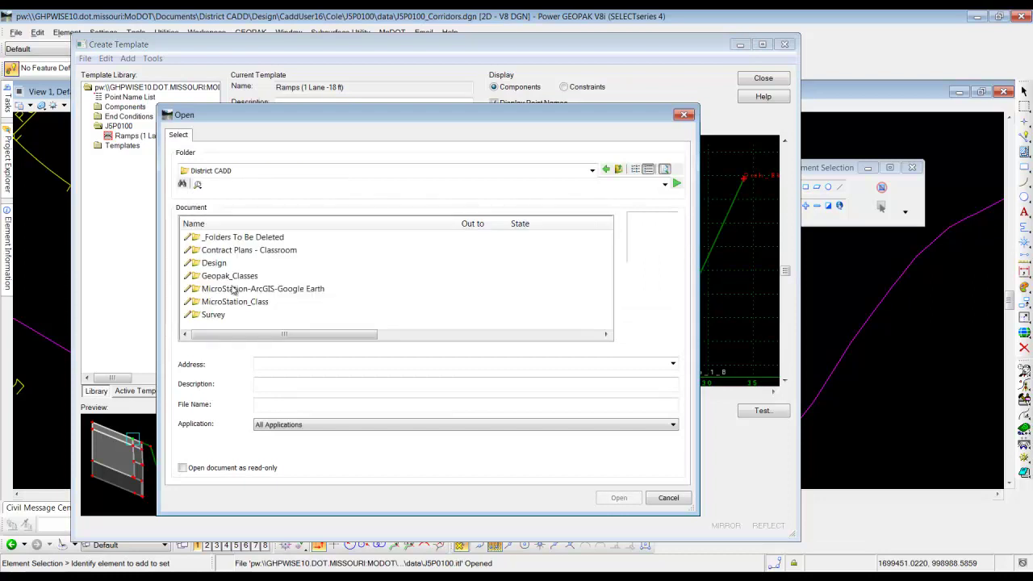
double_click(213, 263)
scroll(228, 291, down, 3)
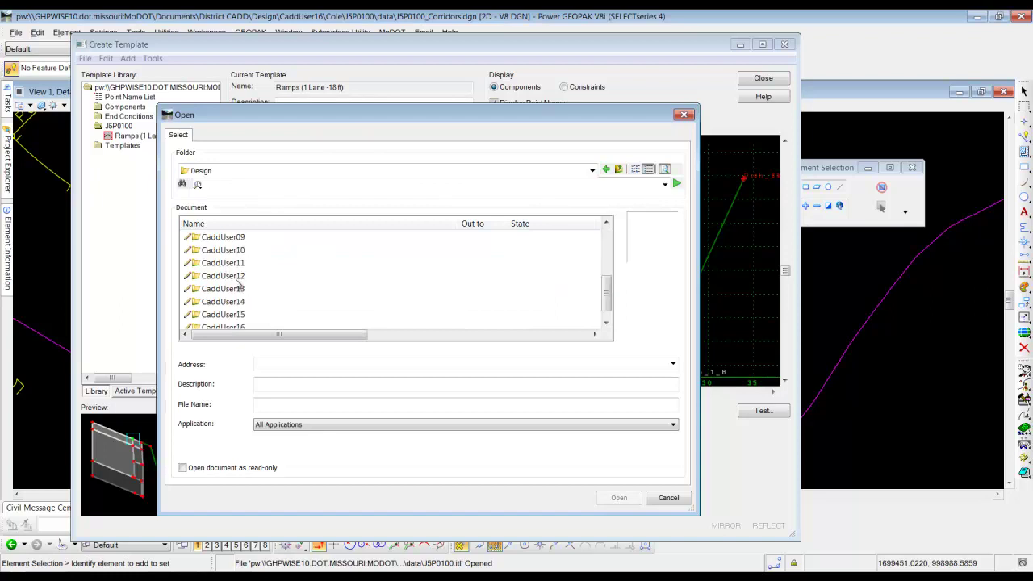
double_click(230, 314)
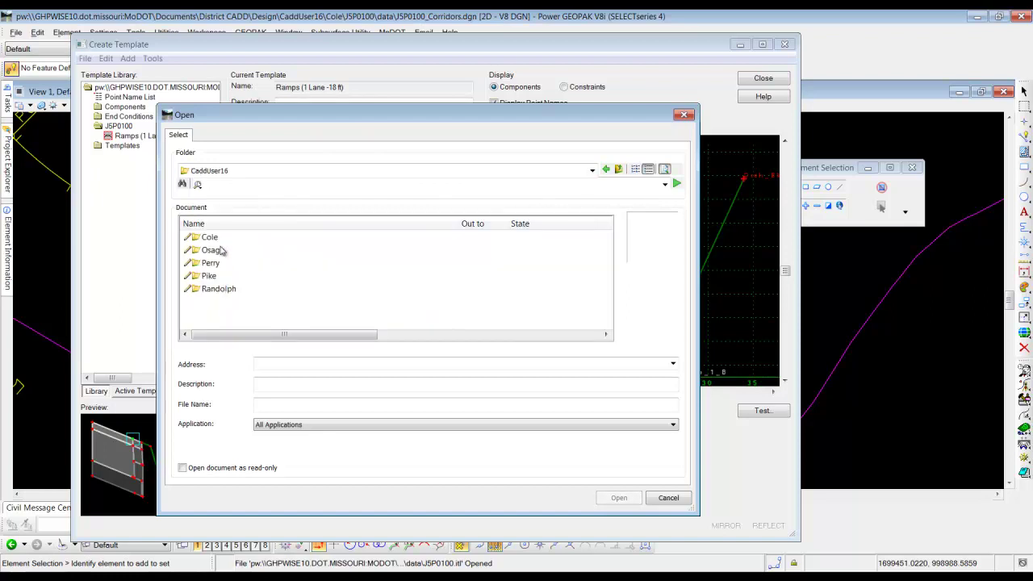
click(214, 237)
double_click(214, 237)
double_click(219, 241)
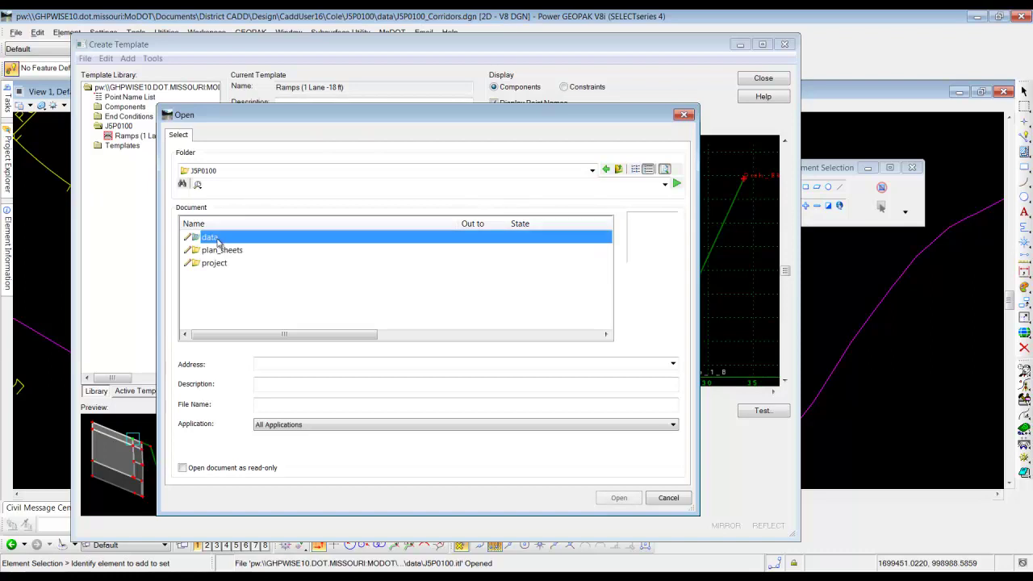
double_click(211, 239)
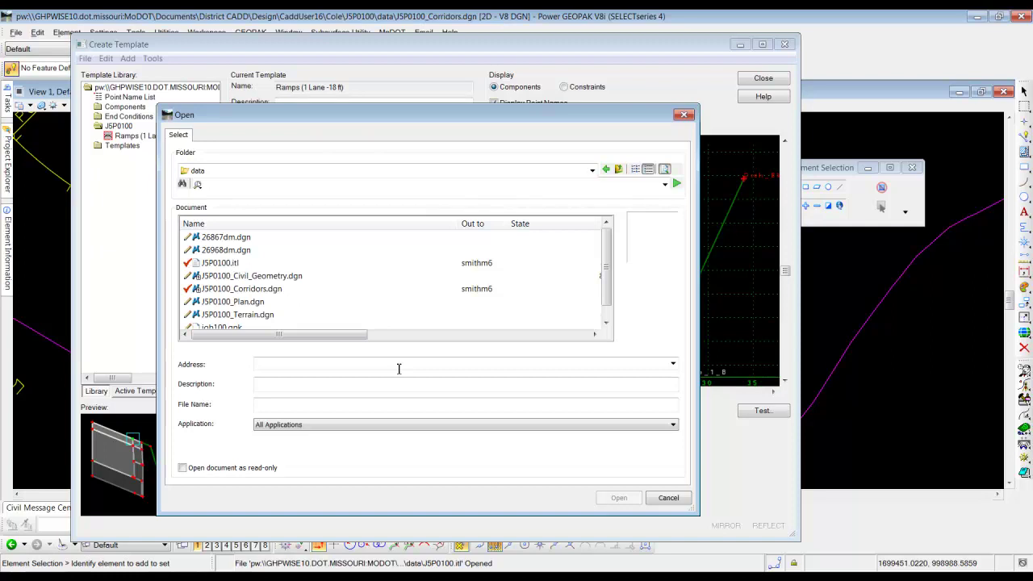
Cancel opening a template library and close the Create Template editor.
click(677, 500)
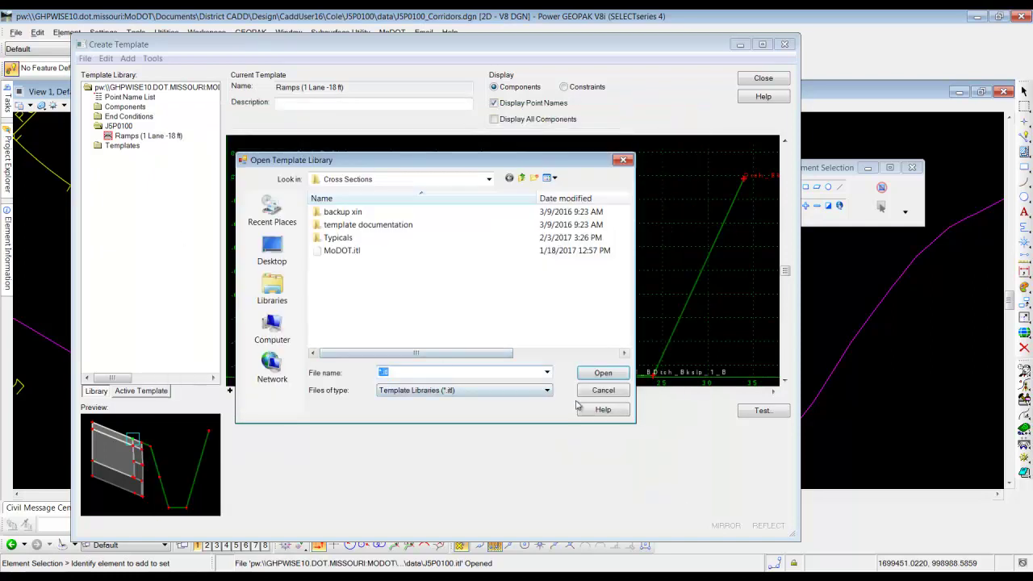
click(597, 391)
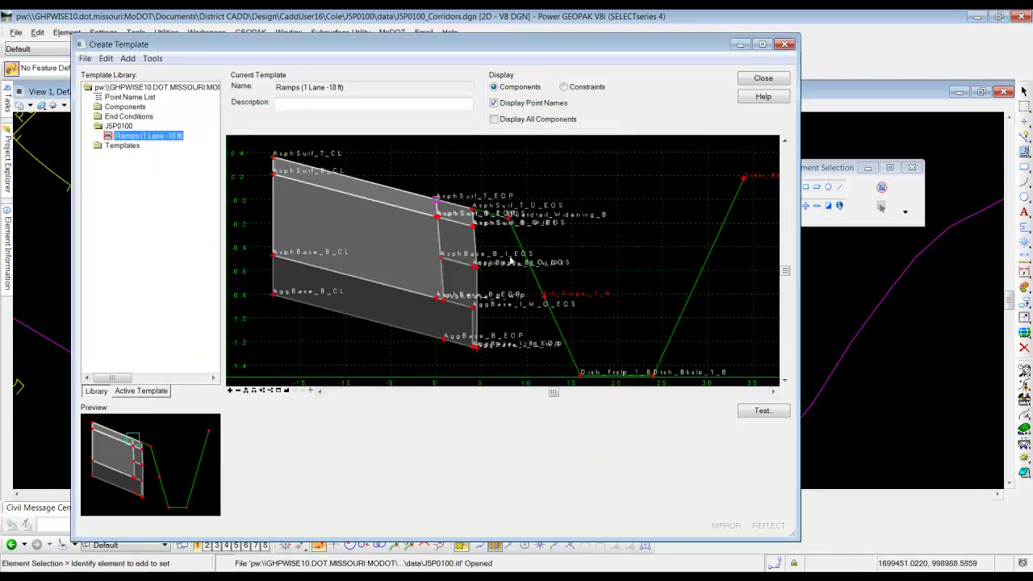
click(764, 79)
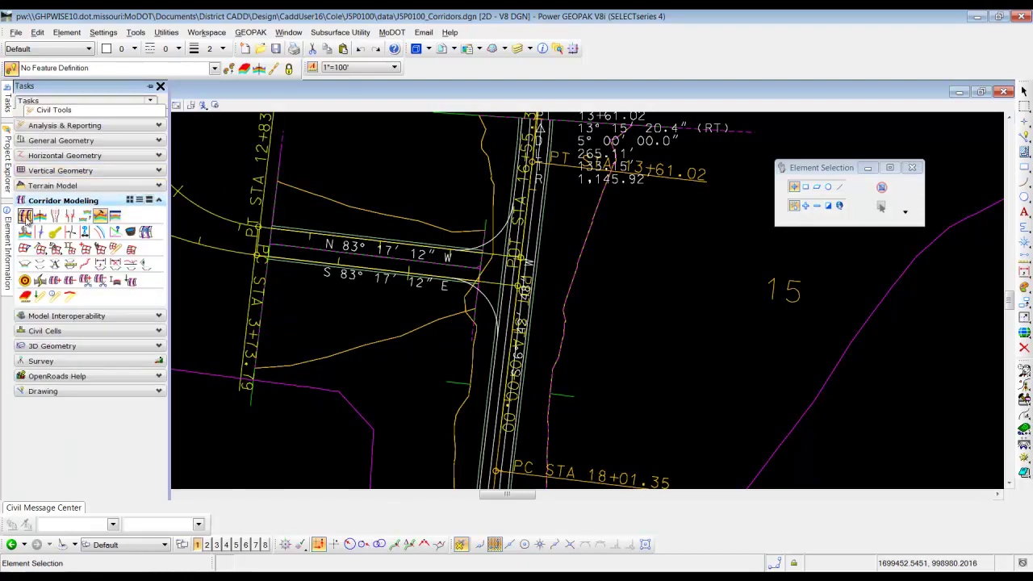
Create a corridor named South on the Ramp2_South arc using its active profile.
click(25, 215)
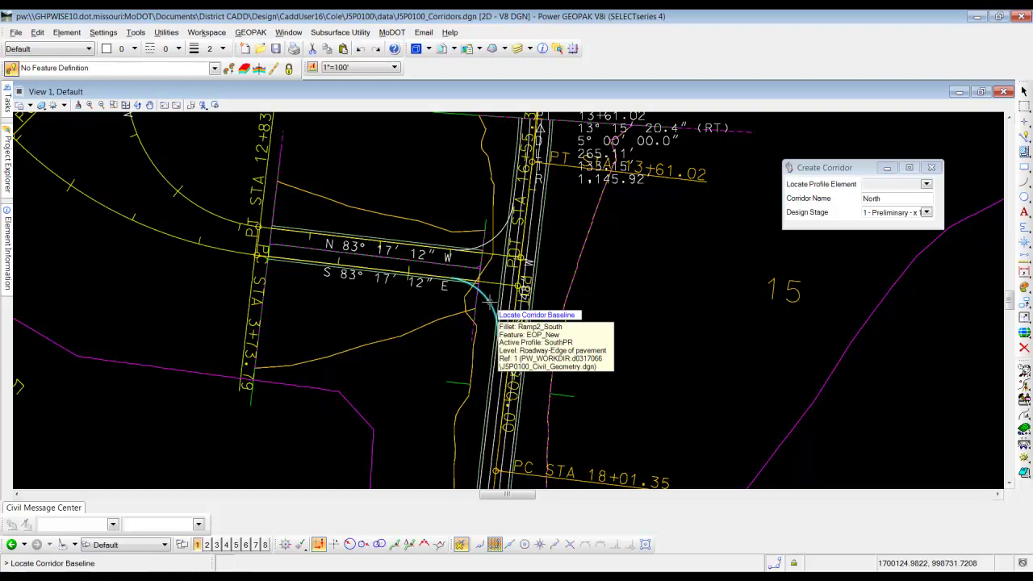
click(488, 301)
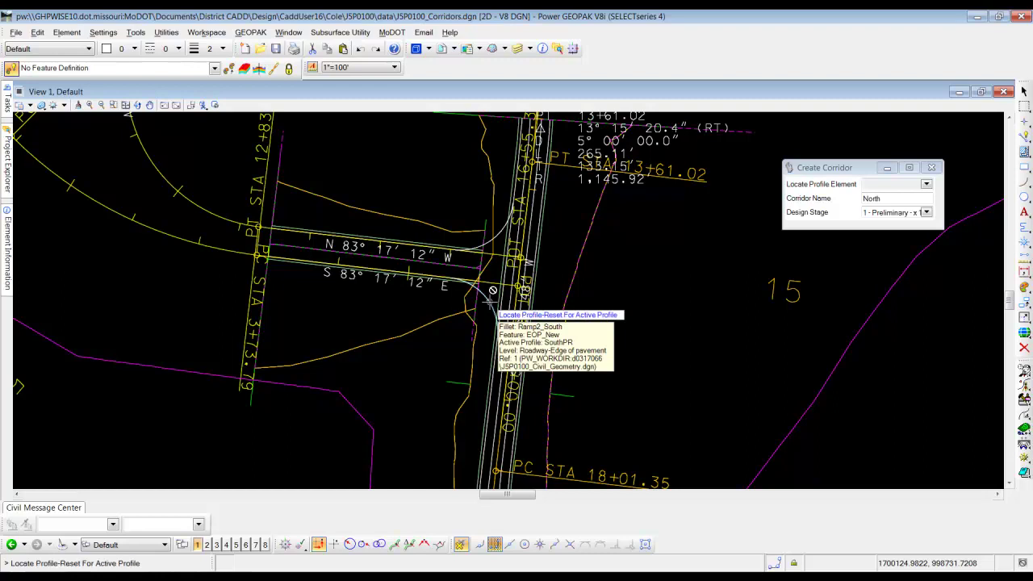
right_click(642, 308)
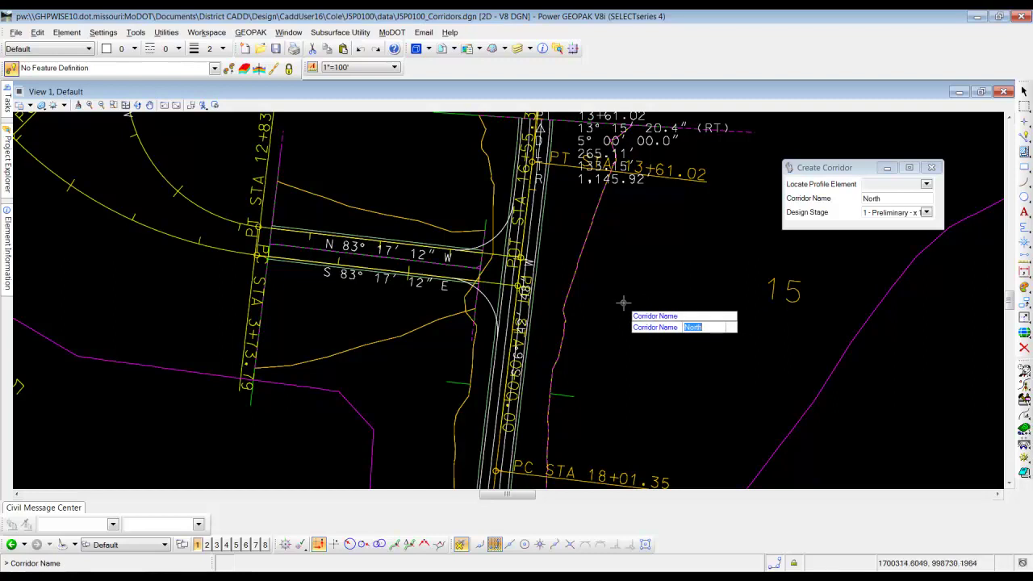
text(South)
key(Return)
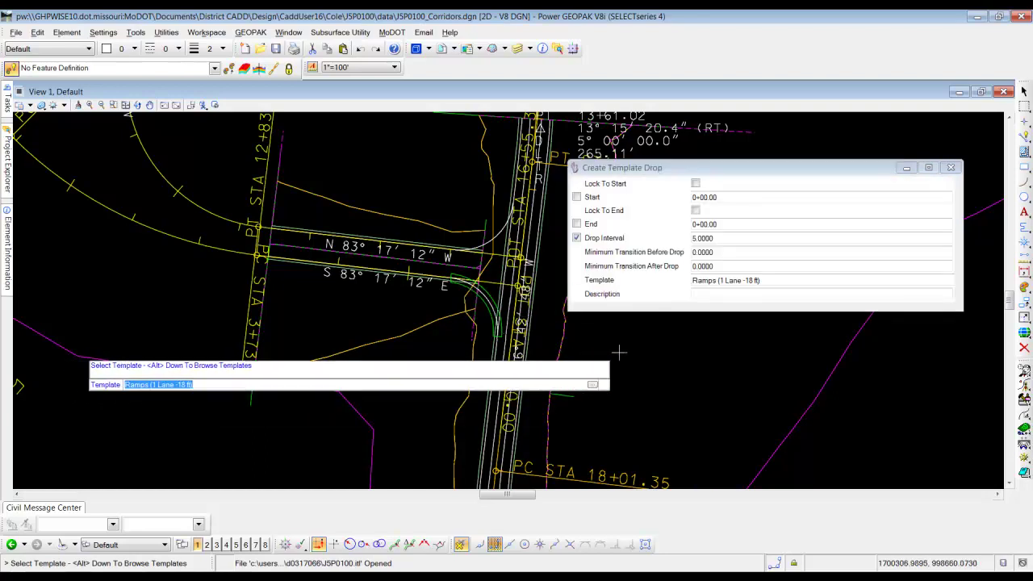
Pick J5P0100\Ramps (1 Lane -18 ft) from Pick Template for the South template drop.
key(Return)
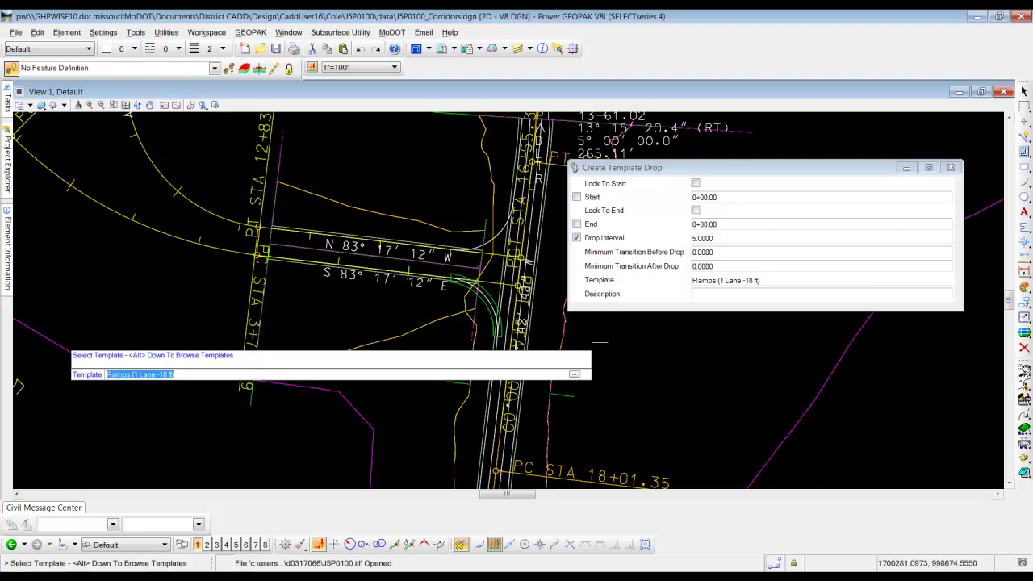
key(alt+Down)
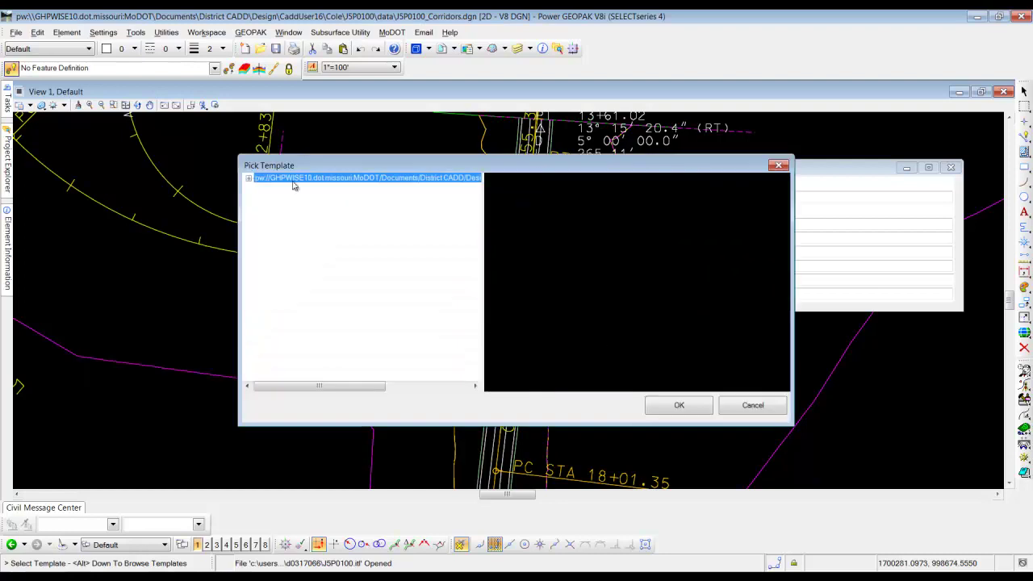
click(248, 179)
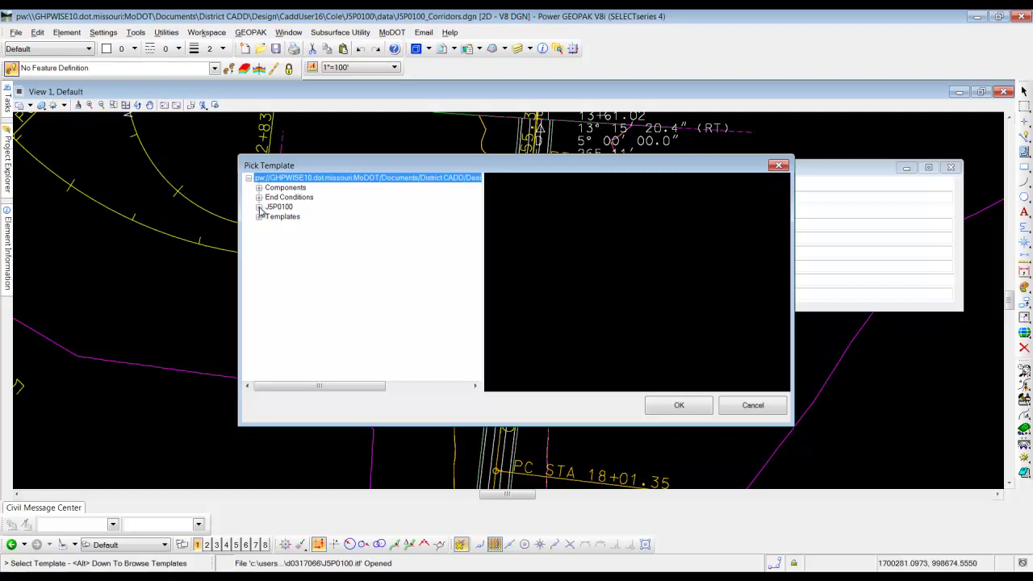
click(258, 207)
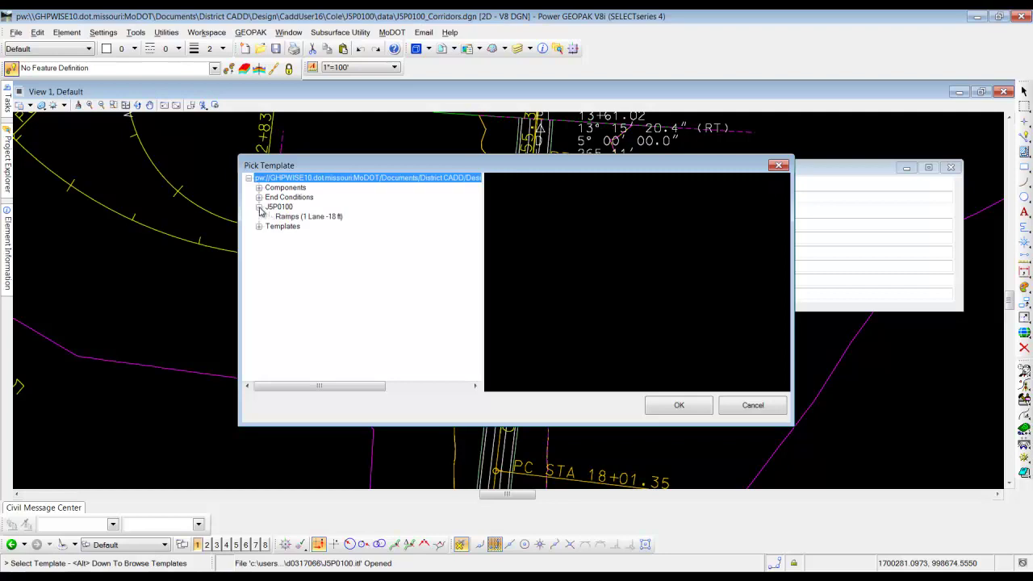
click(307, 218)
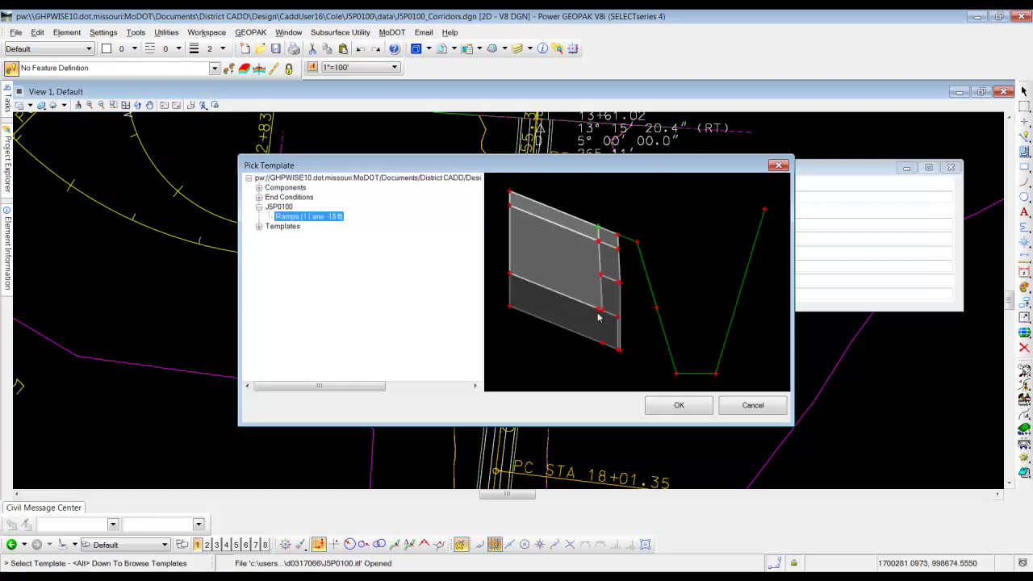
click(678, 406)
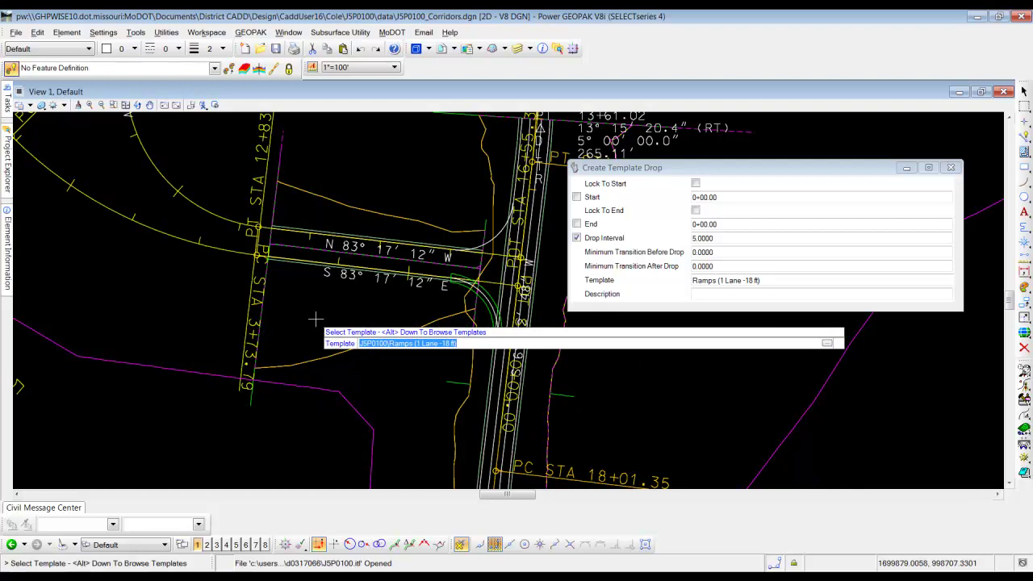
Drop the Ramps template locked to the South corridor's start and end, 1-ft interval, zero transitions.
click(314, 320)
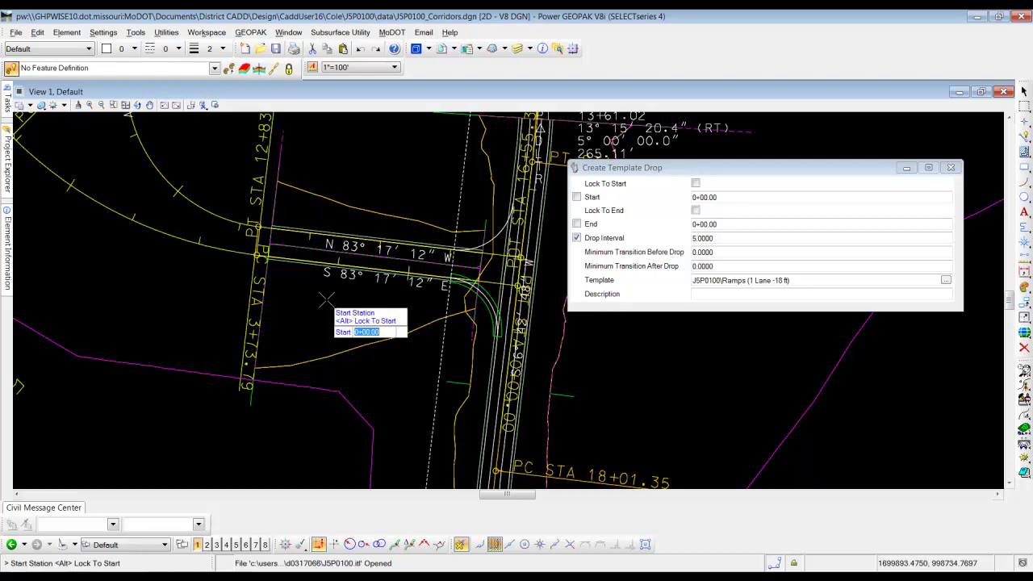
click(389, 305)
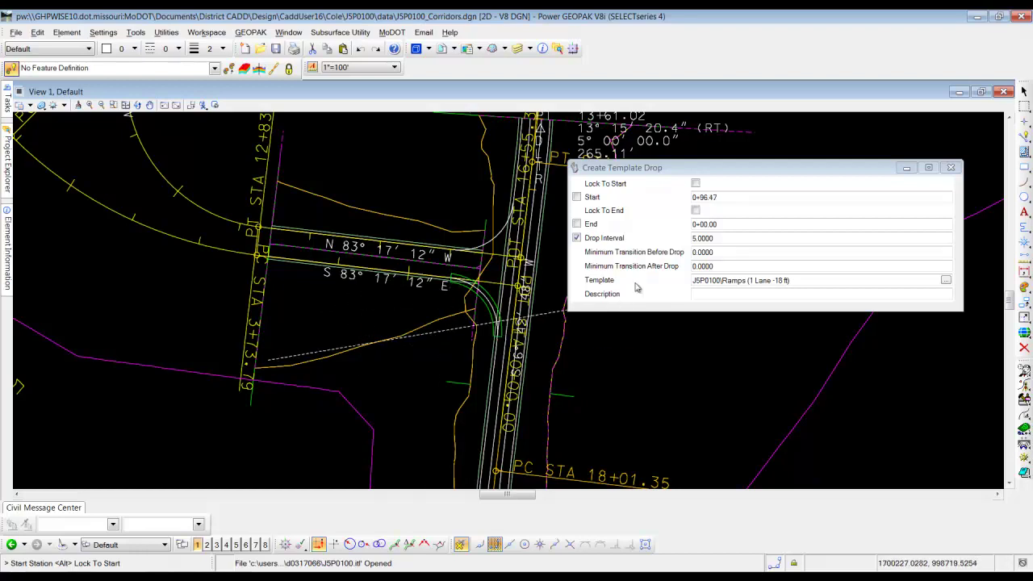
click(695, 184)
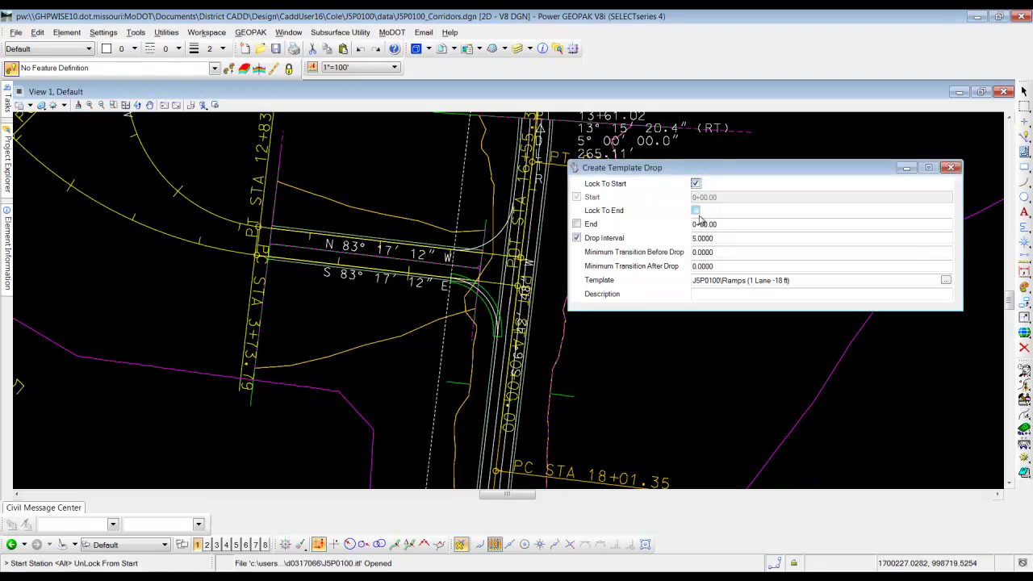
click(697, 212)
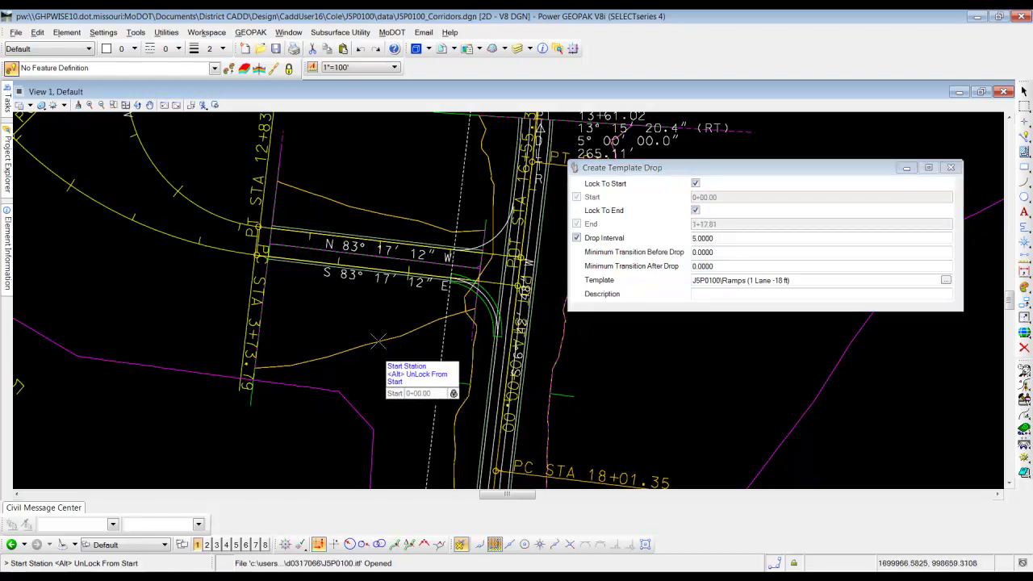
click(307, 311)
click(384, 357)
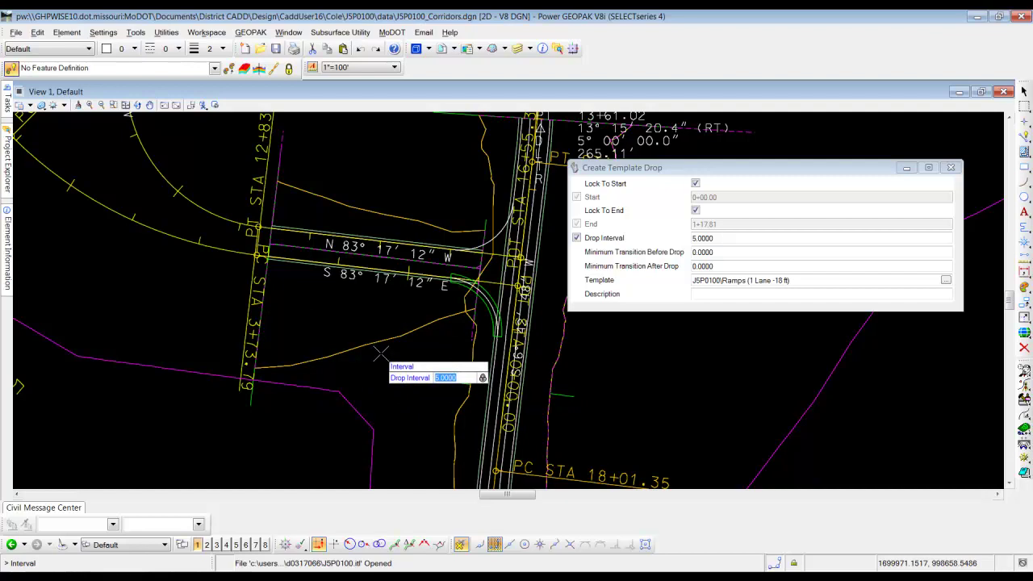
text(1)
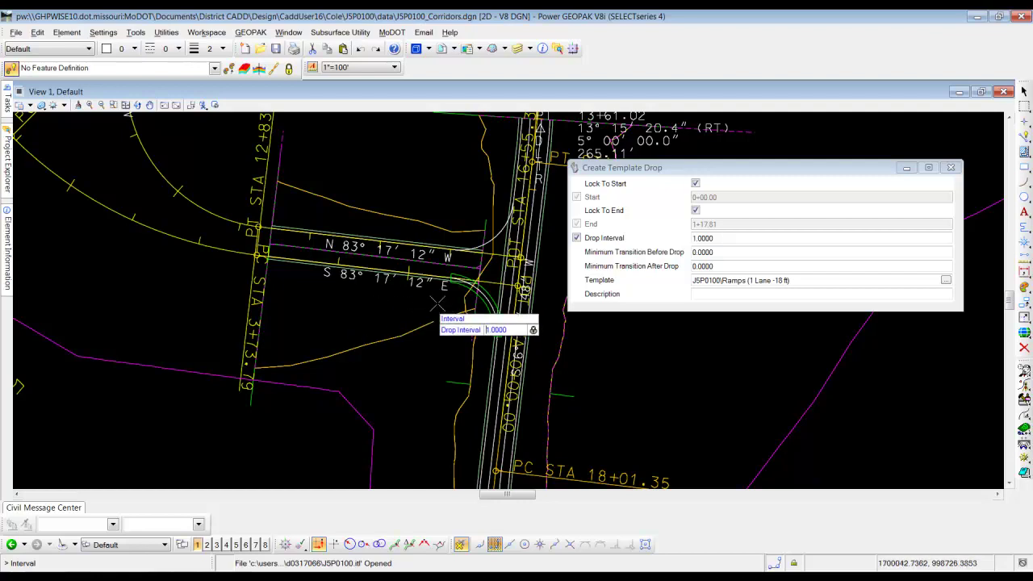
click(339, 311)
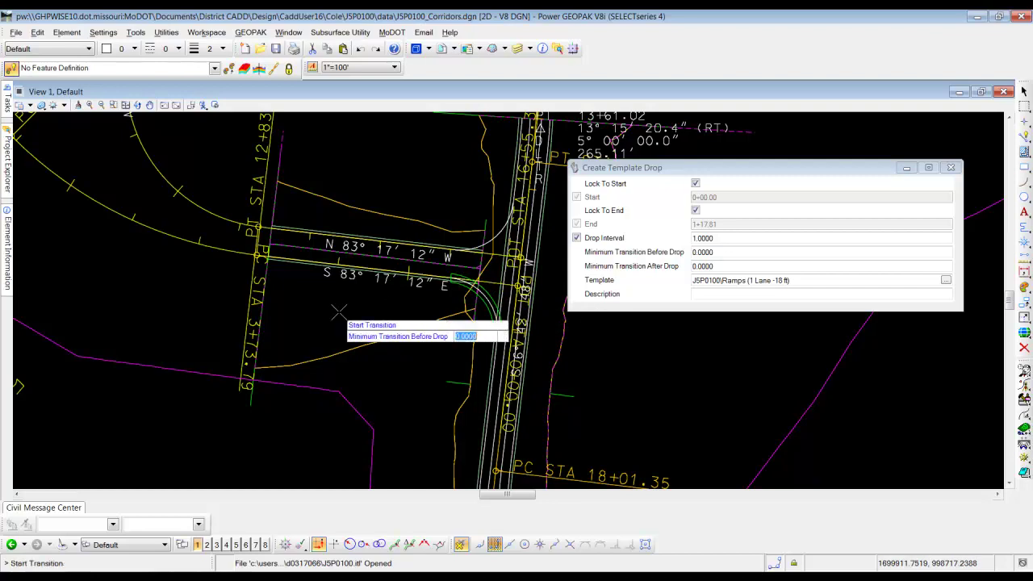
click(338, 311)
click(339, 312)
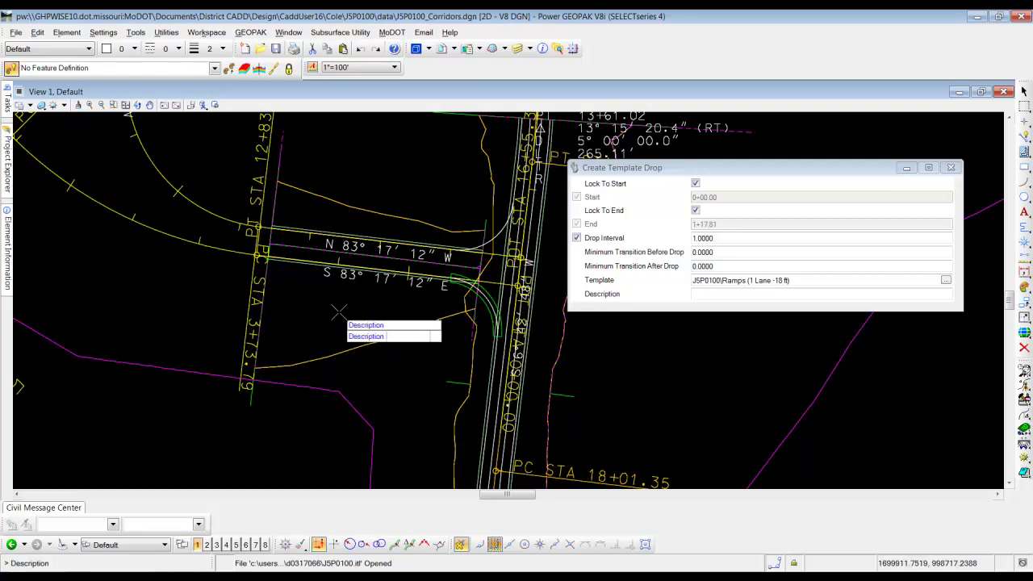
click(339, 312)
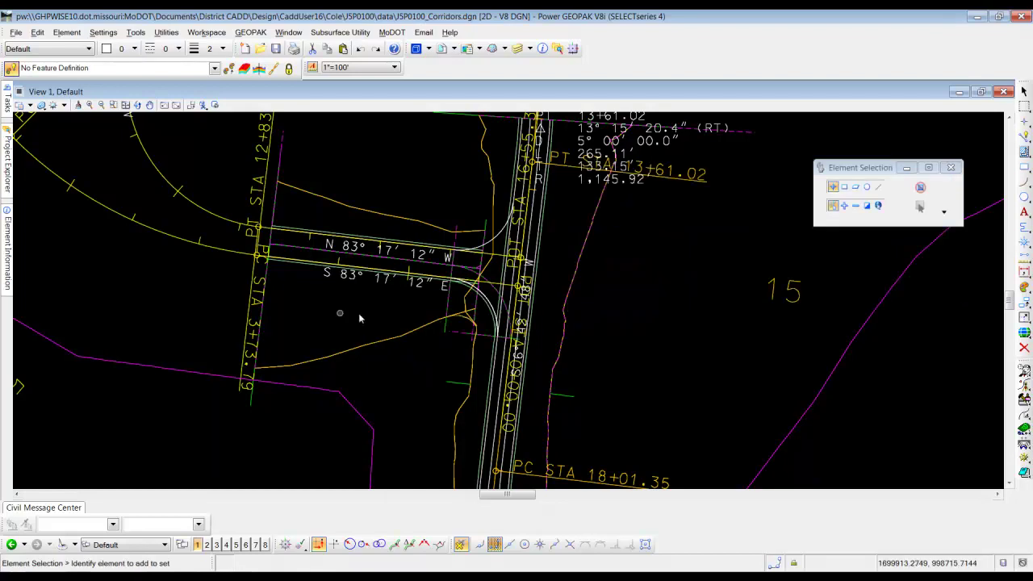
Zoom and pan the view to the north radius-return curve.
scroll(500, 299, up, 7)
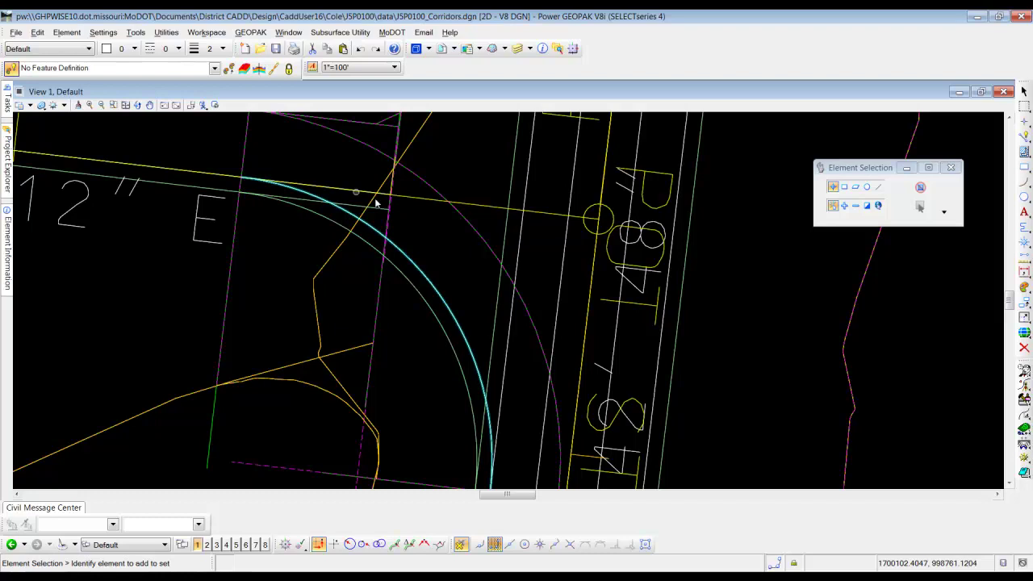
scroll(409, 238, down, 3)
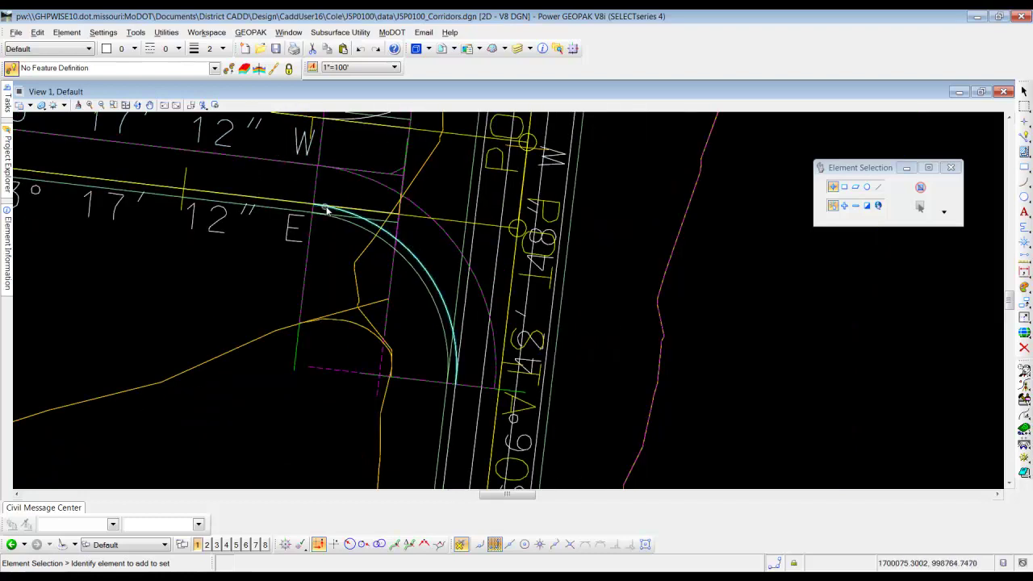
scroll(458, 266, down, 2)
middle_drag(487, 234, 452, 325)
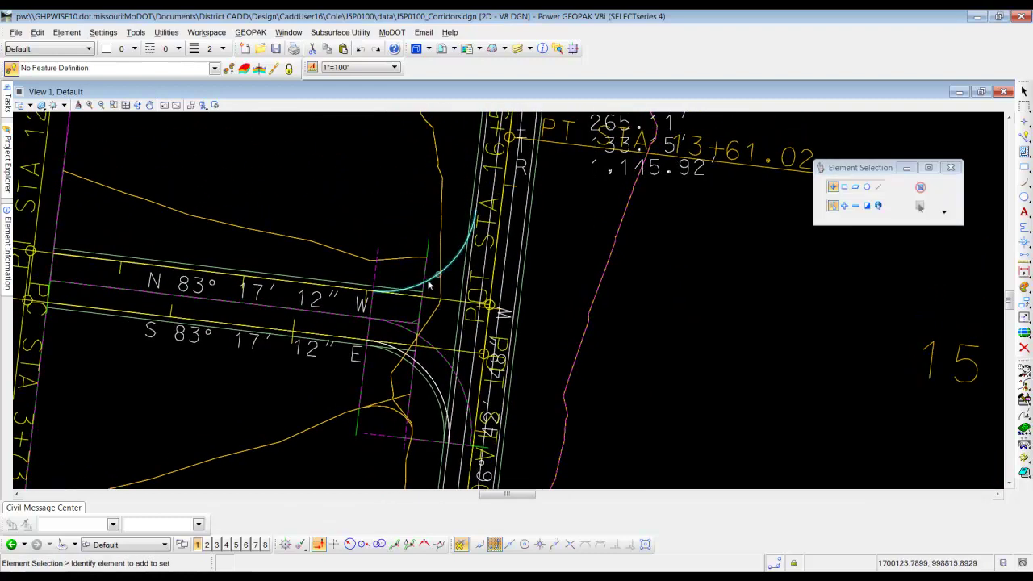
mouse_move(6, 109)
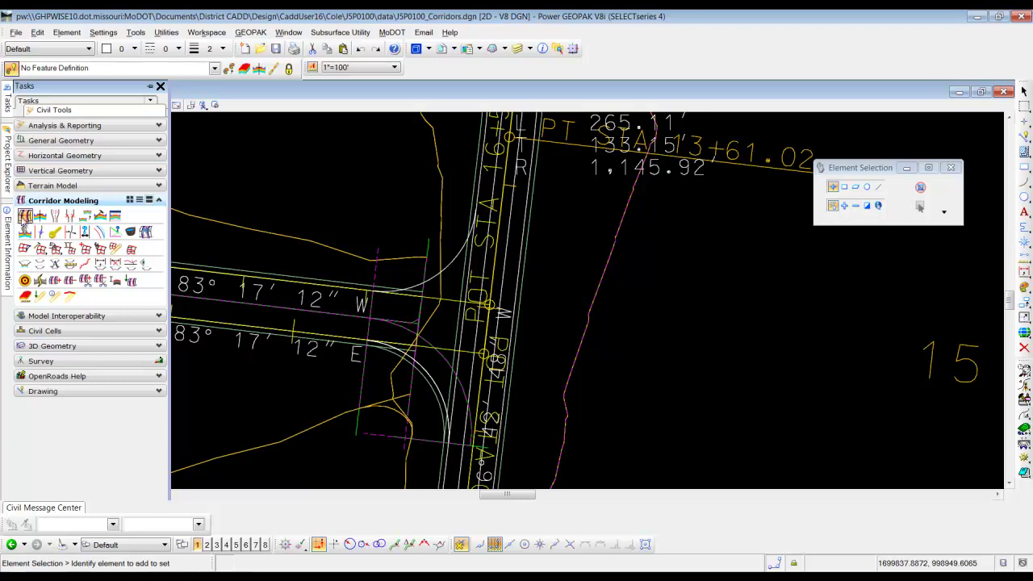
Create a corridor named North on the northern curved ramp edge using its active profile.
click(25, 216)
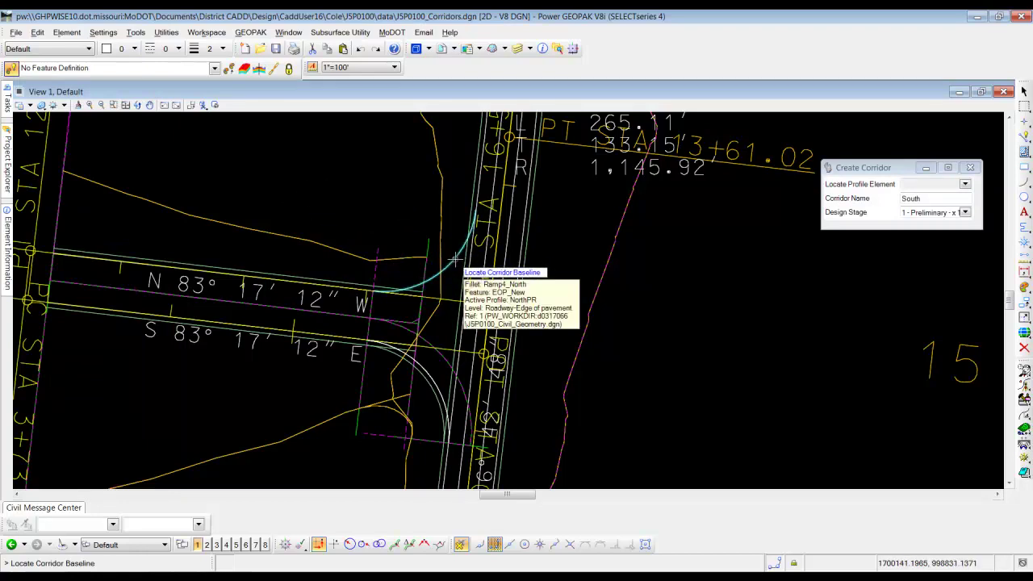
click(455, 258)
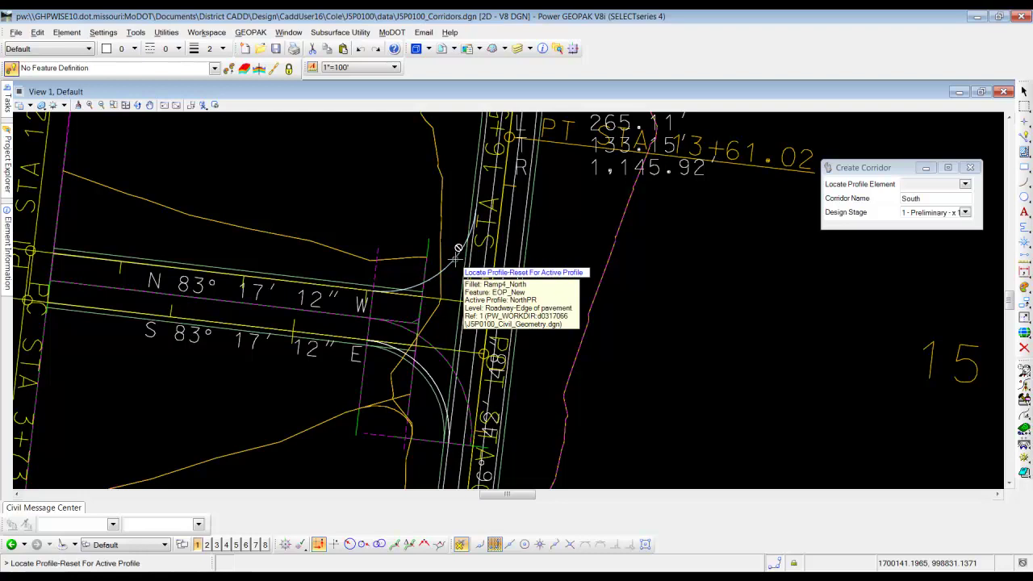
right_click(292, 167)
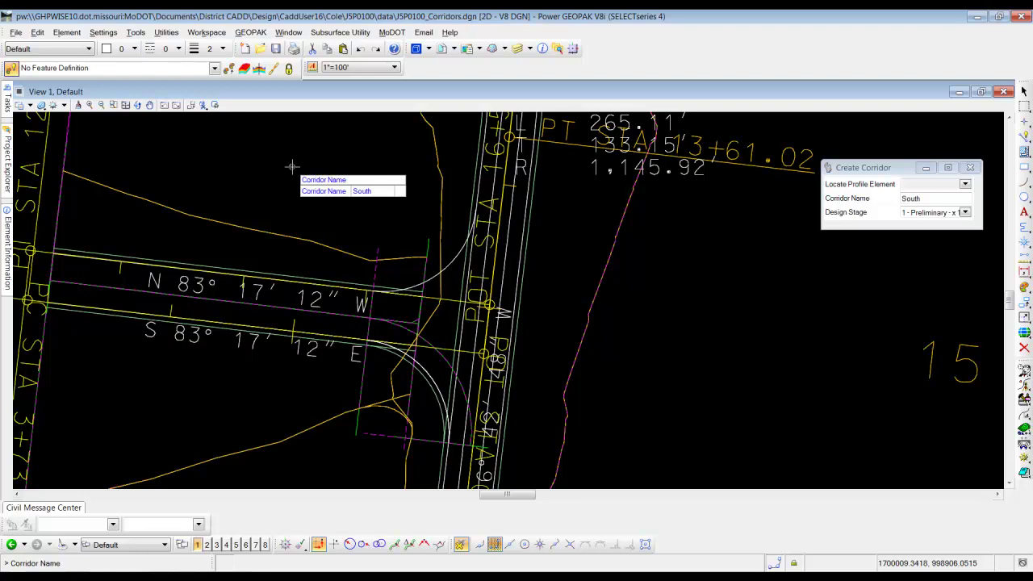
text(Nor)
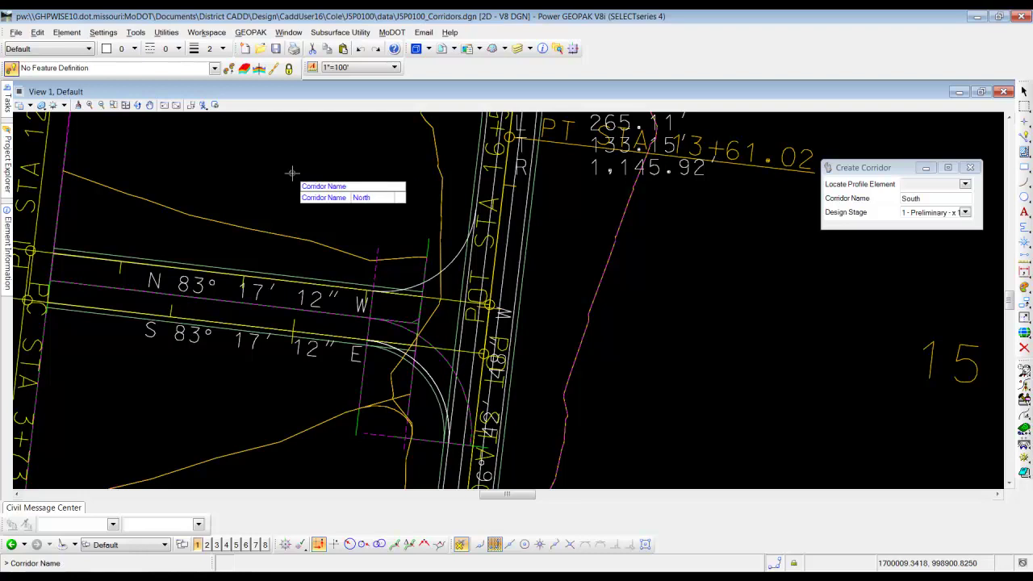
text(th)
key(Return)
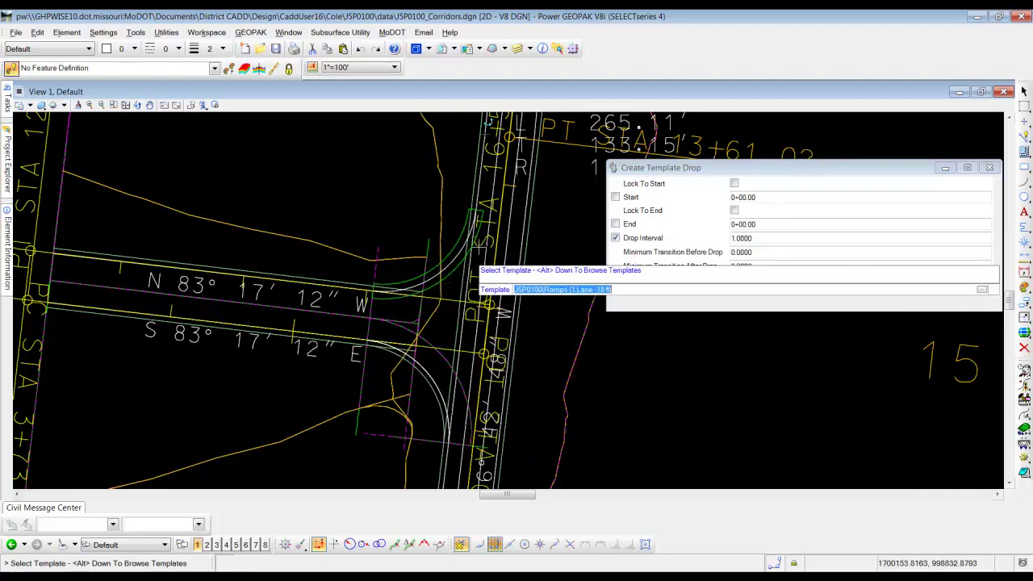
Drop the Ramps template locked to North's start and end at 1-ft interval, zero transitions, blank description.
click(204, 160)
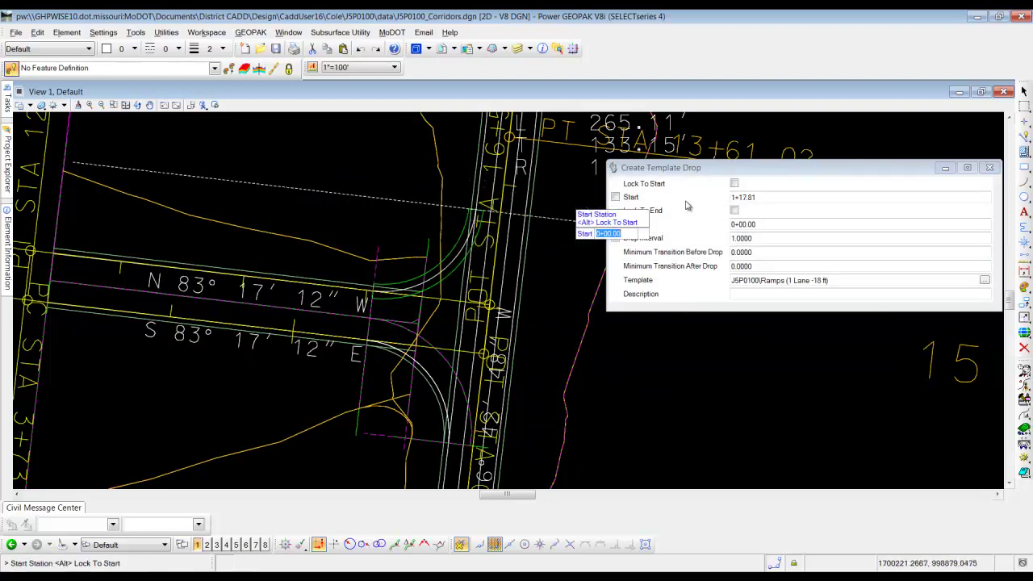
click(734, 184)
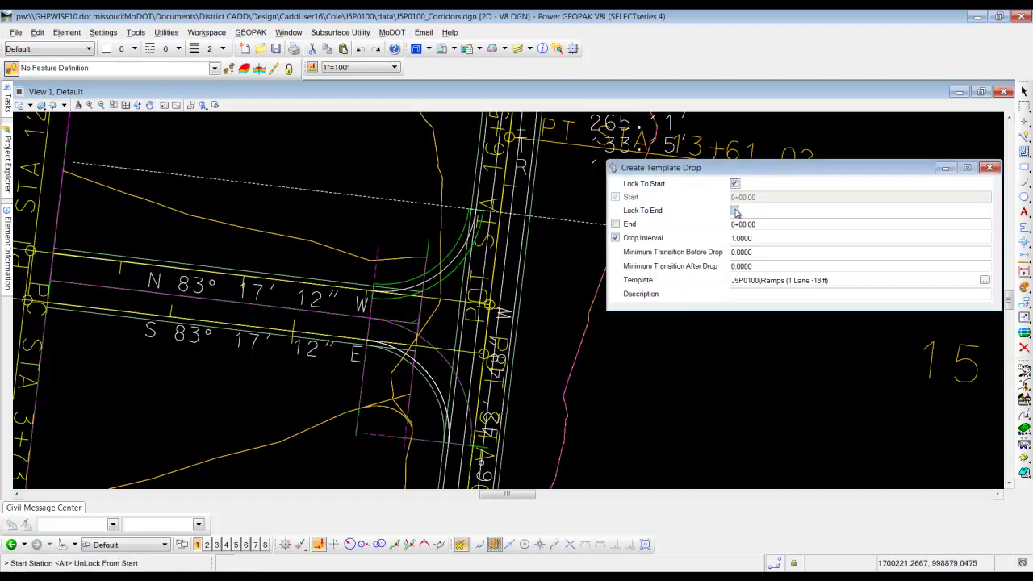
click(734, 210)
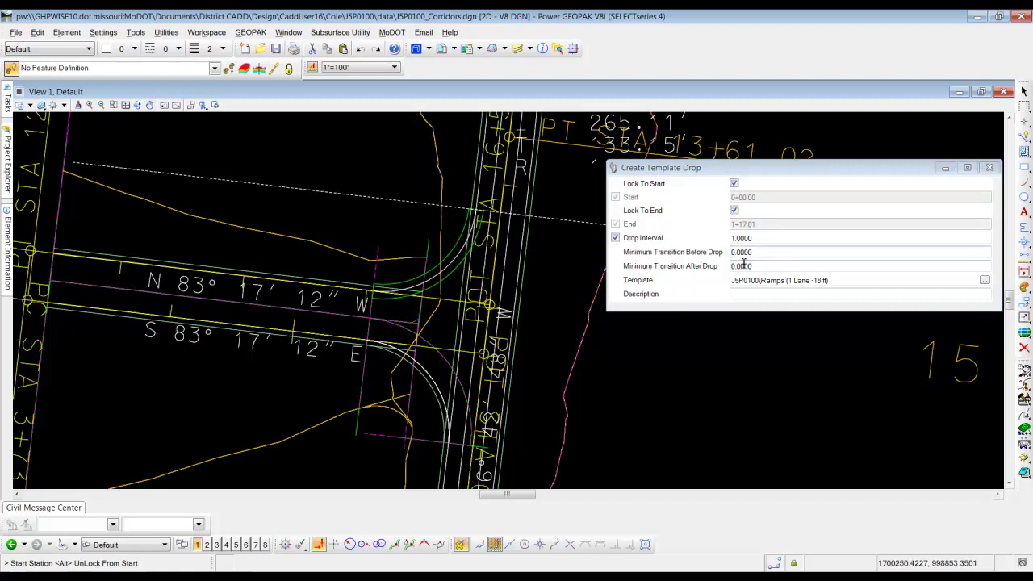
click(296, 142)
click(297, 142)
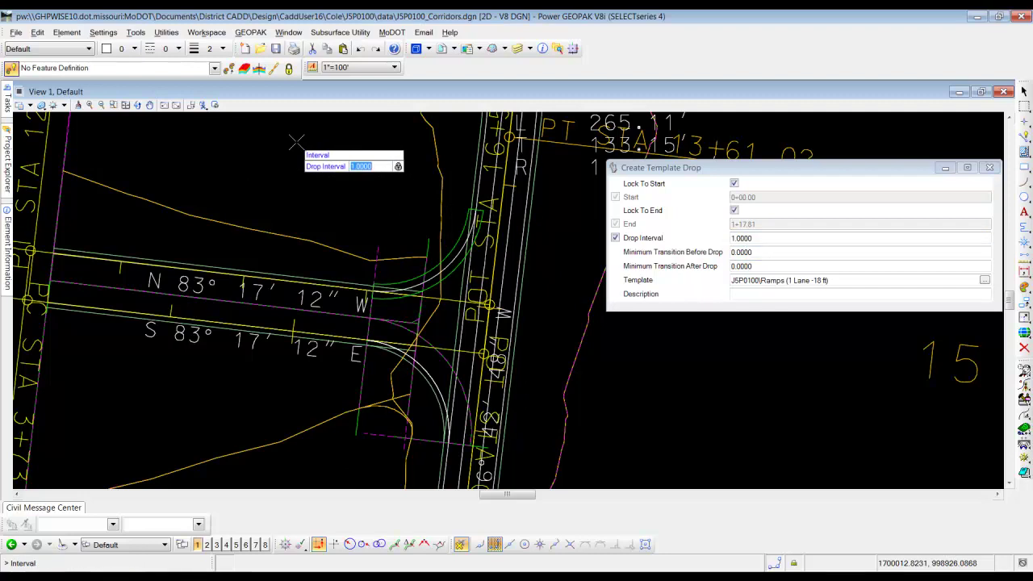
click(296, 142)
click(296, 142)
click(296, 142)
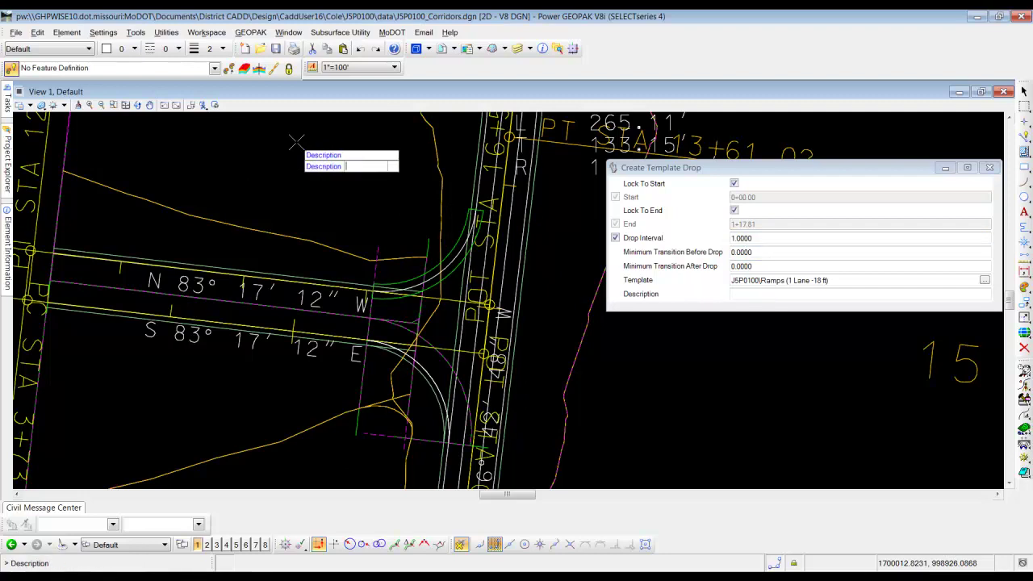
click(296, 142)
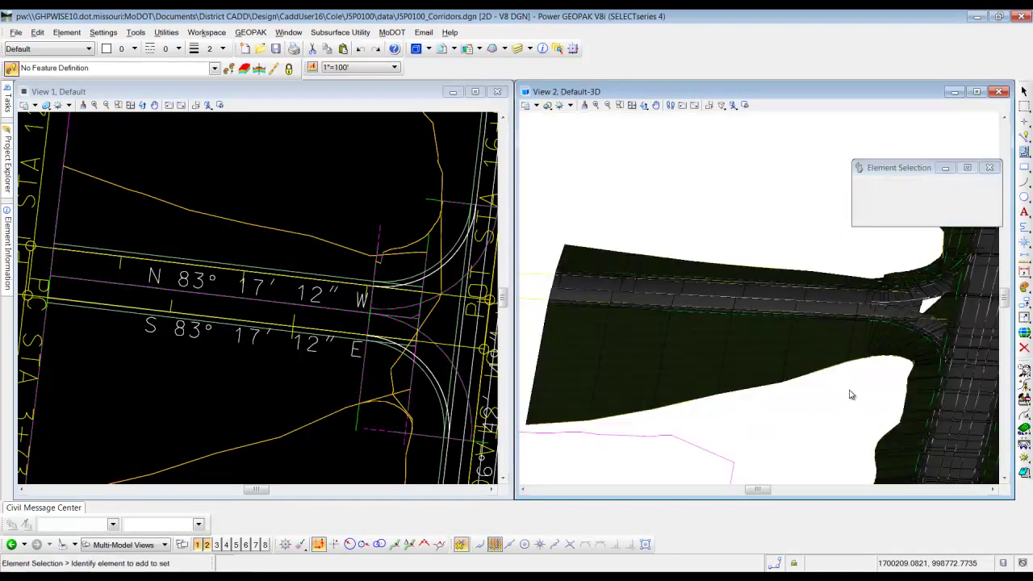
Raise the Default-3D view's brightness so the corridor surfaces render lighter, then zoom to the ramp junction.
click(619, 105)
key(Escape)
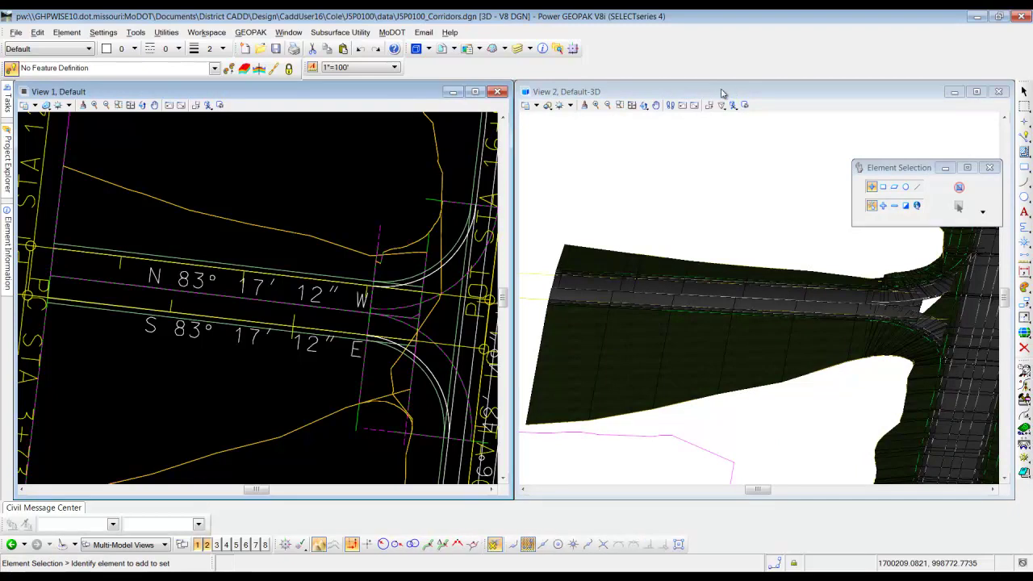
click(722, 93)
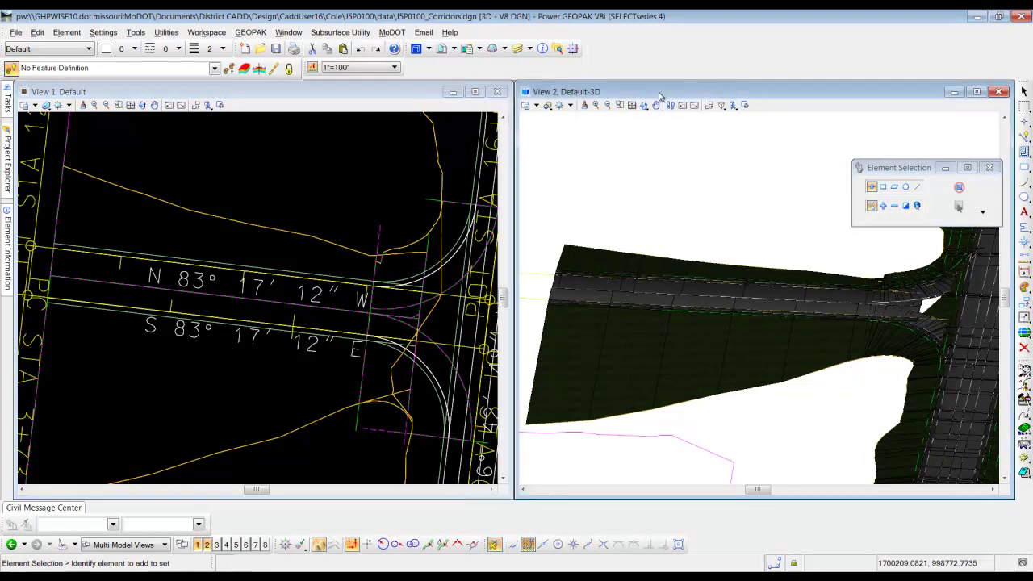
click(570, 106)
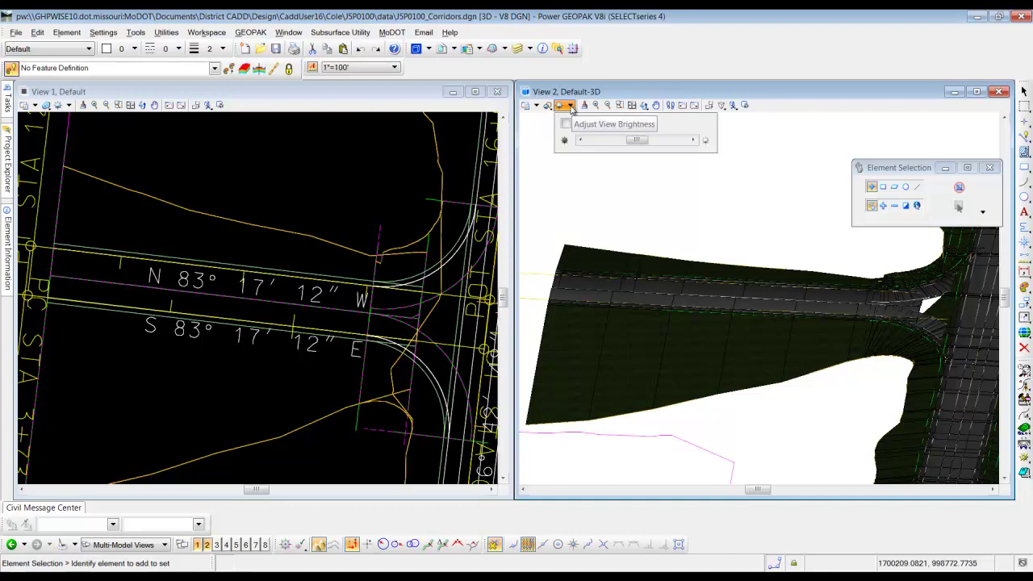
drag(638, 140, 682, 141)
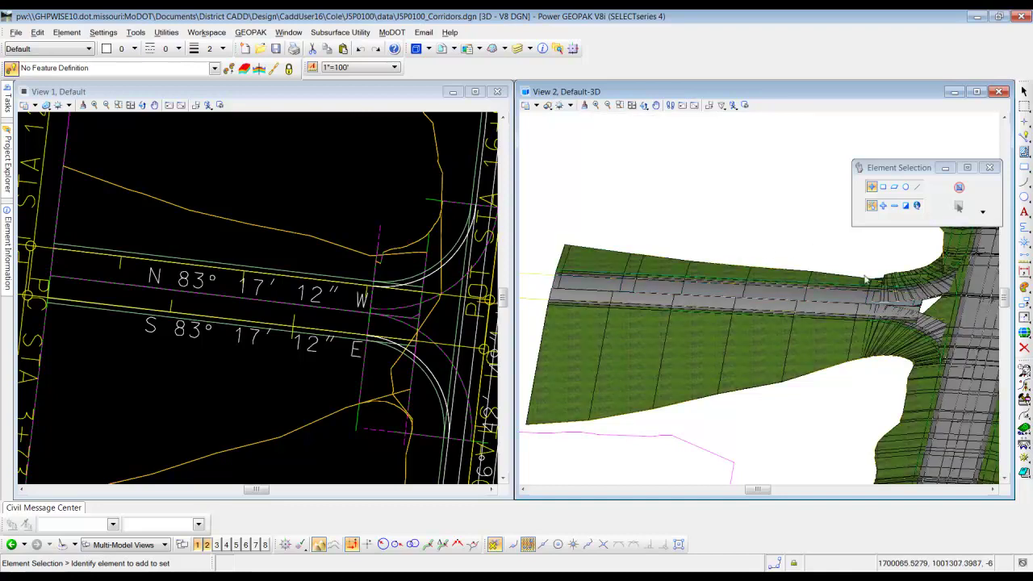
middle_drag(865, 278, 691, 300)
scroll(807, 300, up, 2)
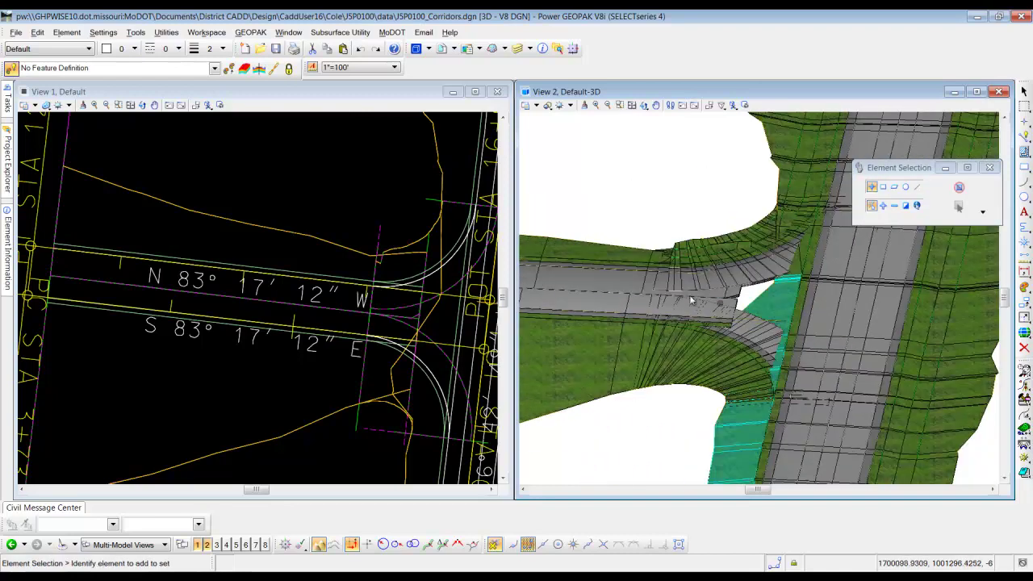